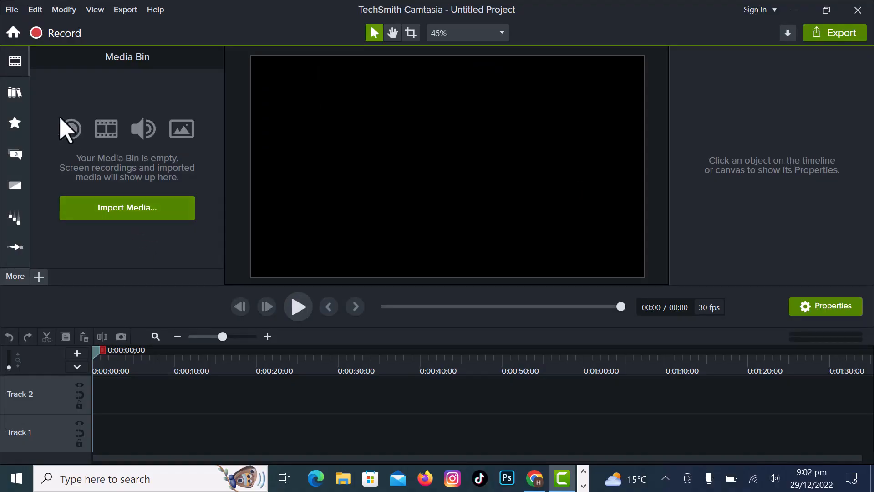
Import the reeds-and-lake-in-nature video from the Downloads folder into the media bin.
left_click(15, 61)
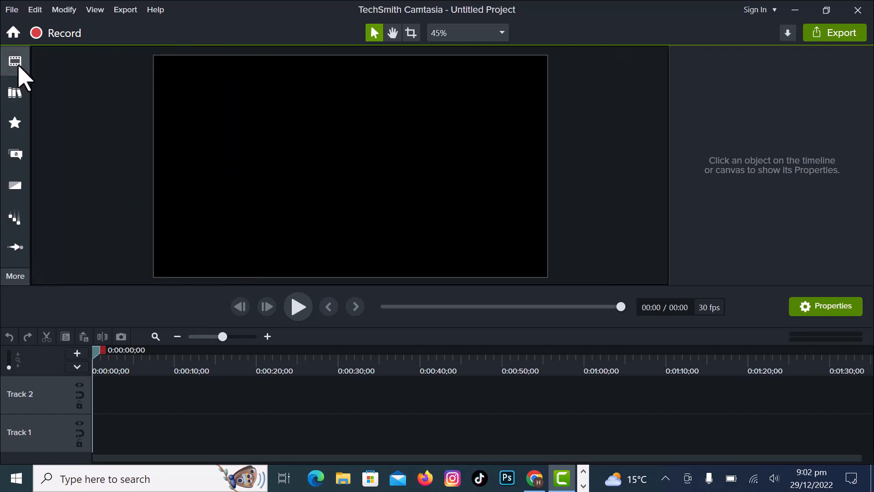
left_click(18, 64)
left_click(129, 210)
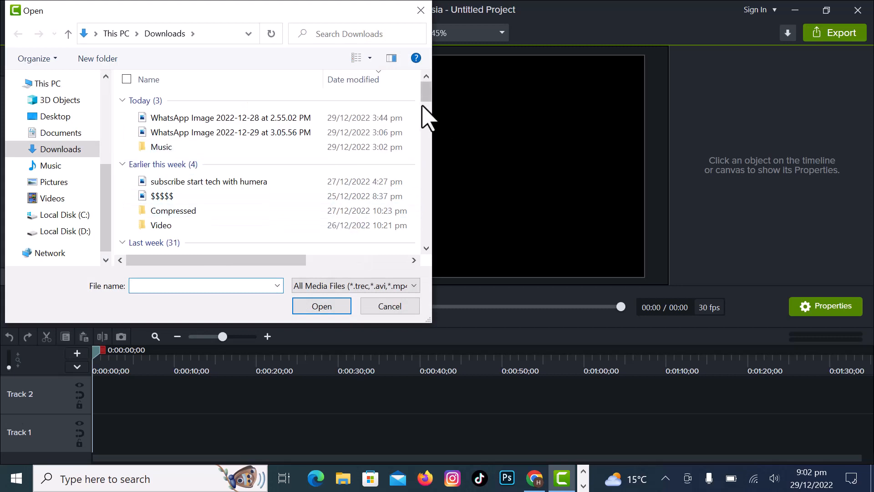
left_click_drag(425, 98, 425, 120)
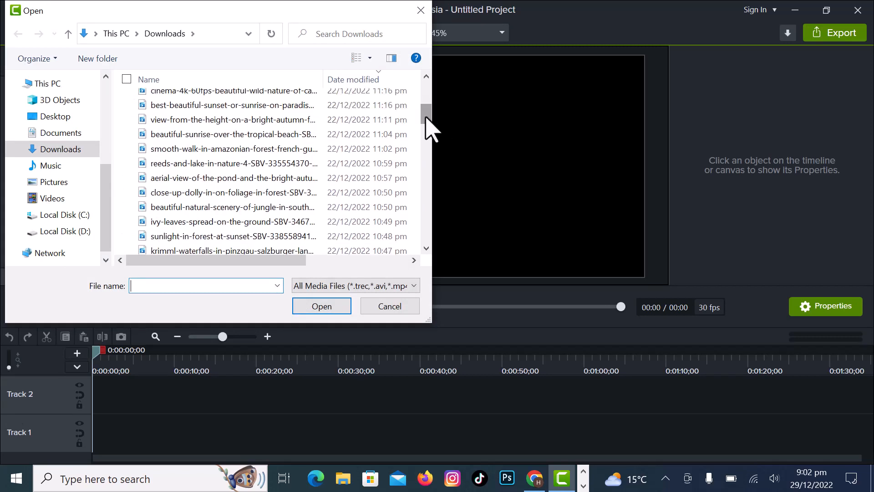
left_click(240, 163)
double_click(240, 163)
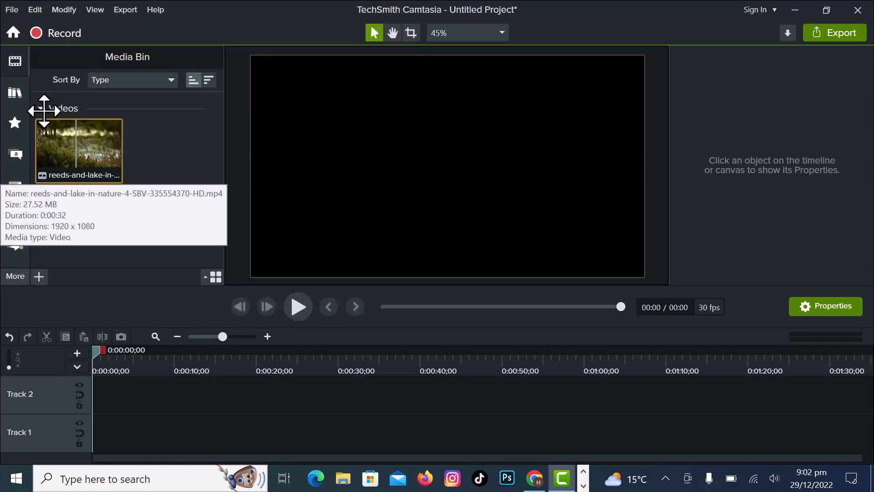
Import three more videos (beautiful-natural-scenery, close-up-dolly and ivy-leaves) into the media bin.
left_click(12, 10)
mouse_move(62, 179)
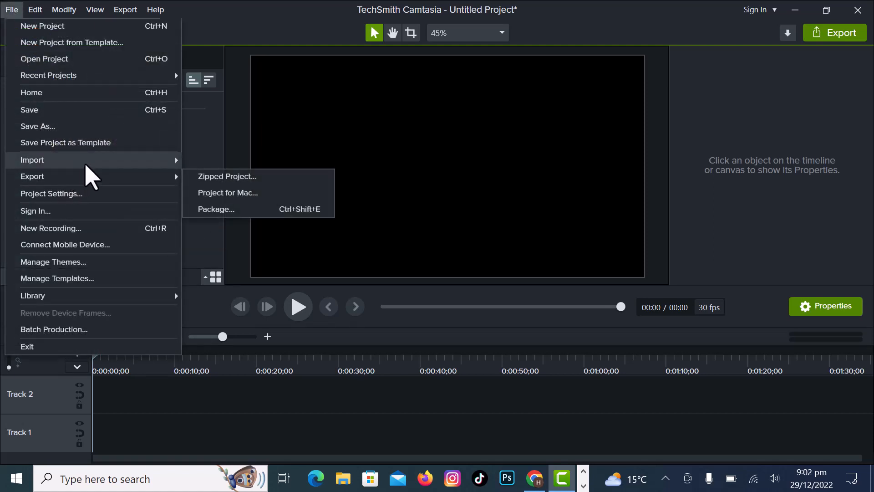
mouse_move(86, 164)
left_click(214, 160)
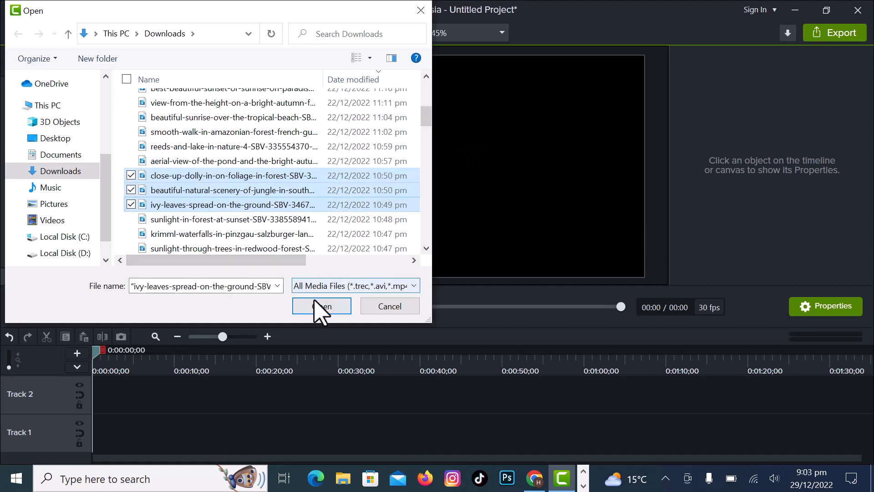
left_click(314, 302)
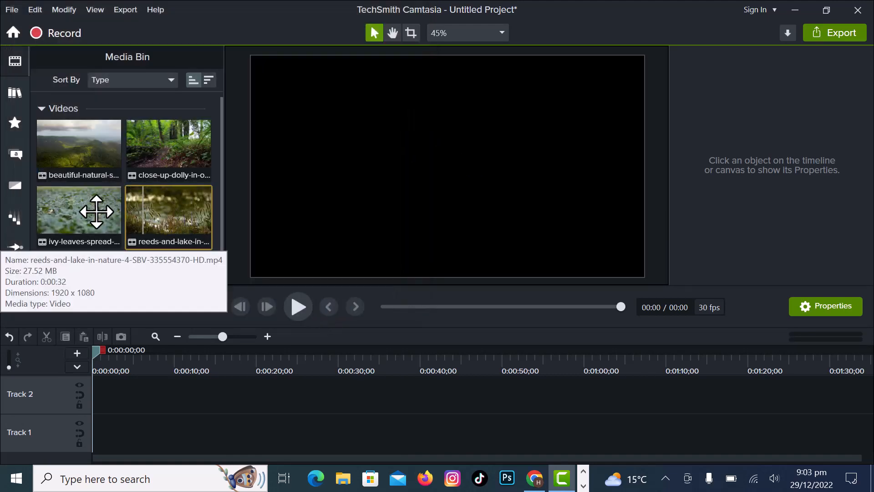
Place the beautiful-natural-scenery clip at the start of Track 1 and preview its playback.
left_click_drag(94, 151, 146, 446)
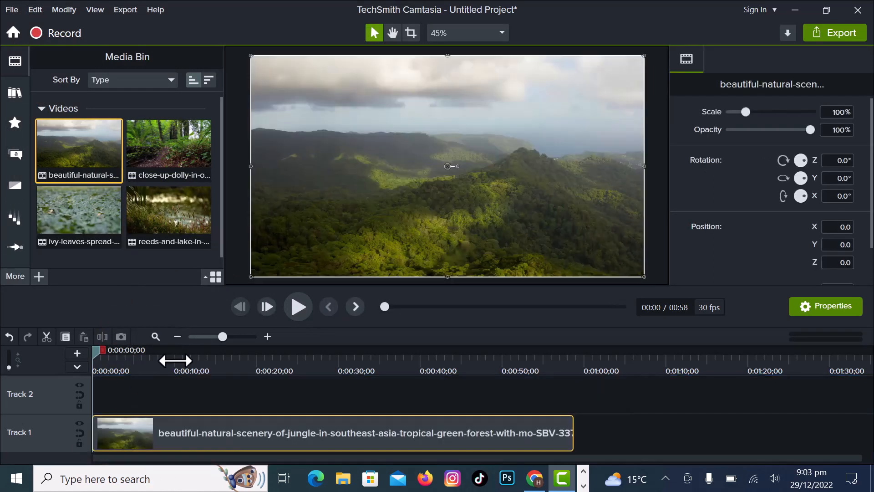
left_click(298, 306)
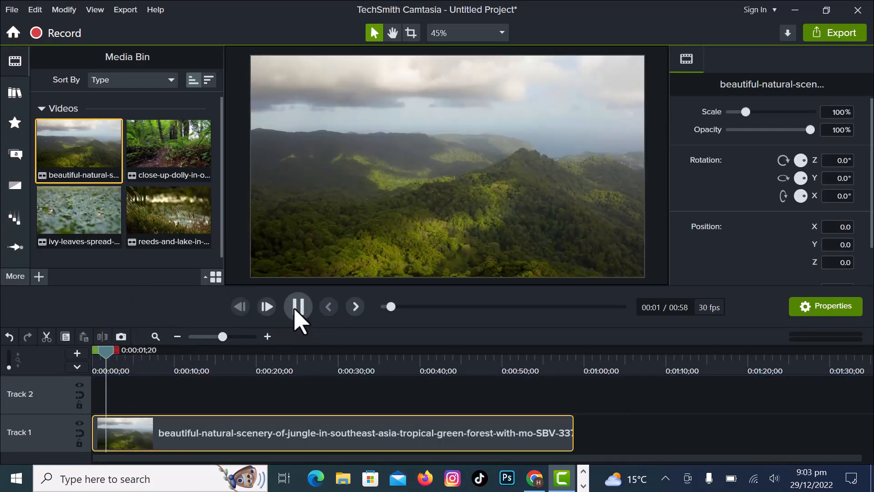
left_click(297, 308)
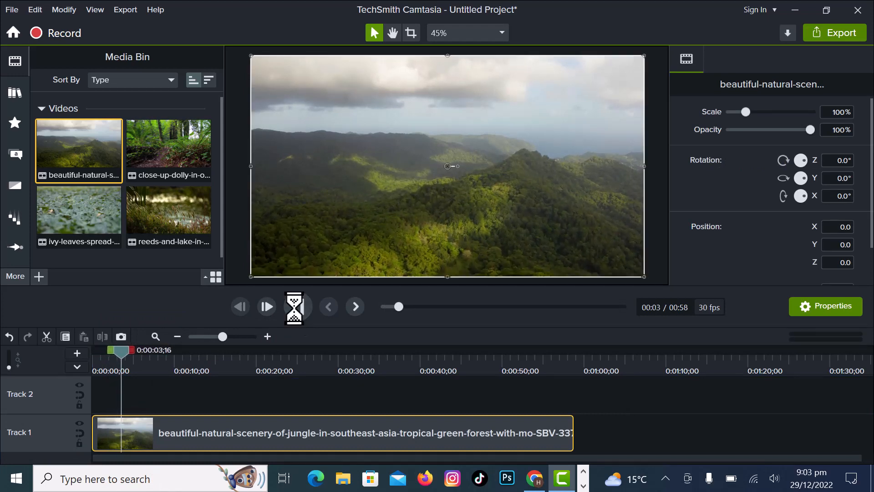
left_click_drag(112, 357, 91, 361)
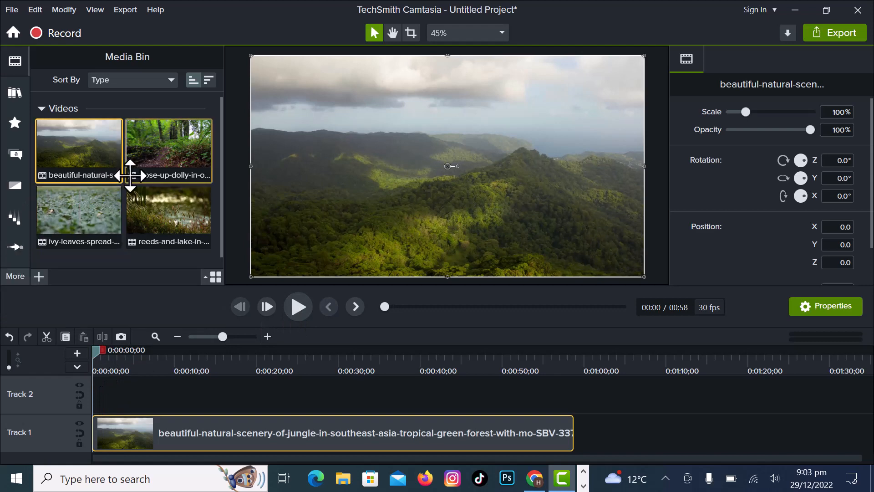
Add the close-up-dolly clip to Track 2 above the scenery clip and preview the overlap.
left_click_drag(156, 153, 114, 401)
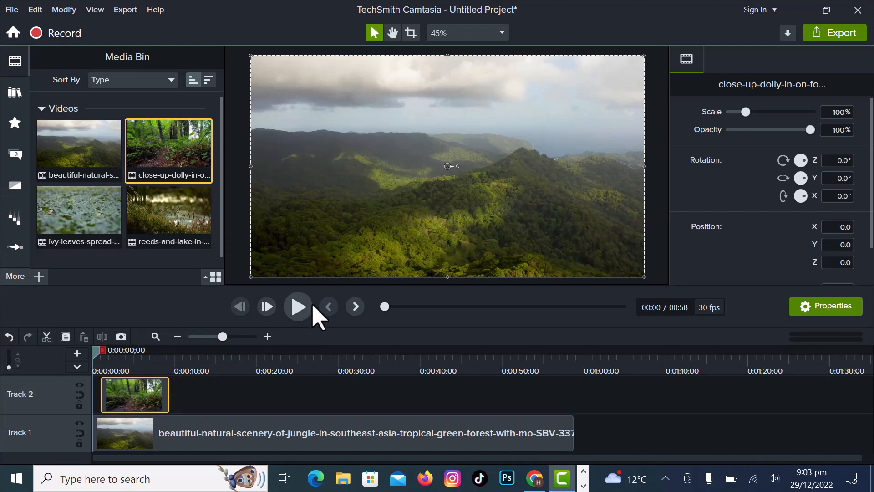
left_click(299, 309)
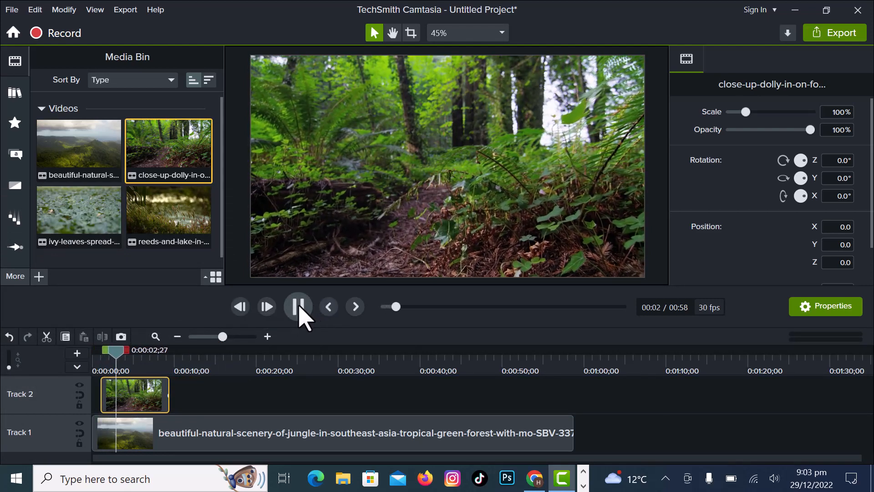
left_click(299, 306)
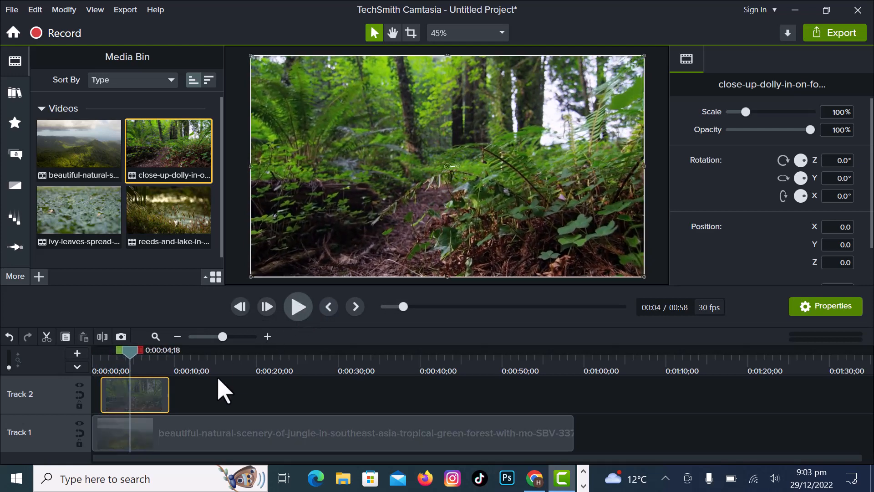
Scale the close-up-dolly clip to 49.3% and move it into the canvas's upper-right corner.
left_click(155, 397)
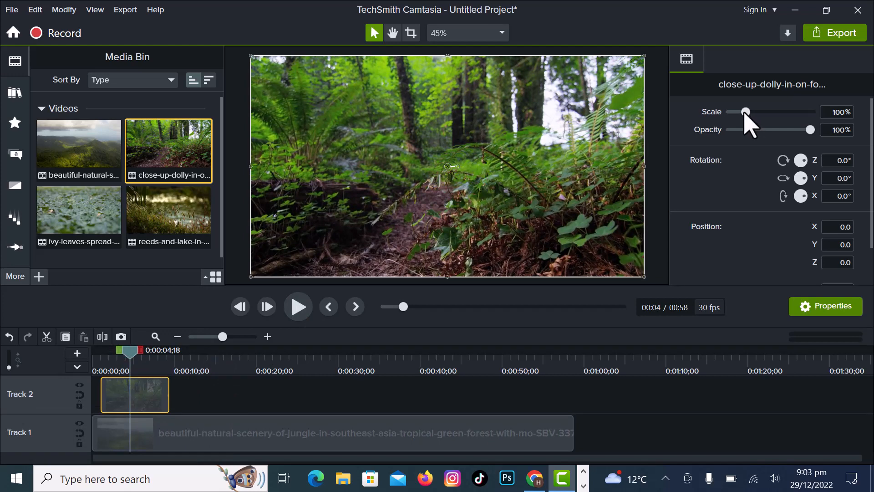
left_click_drag(745, 112, 738, 115)
left_click_drag(507, 203, 617, 149)
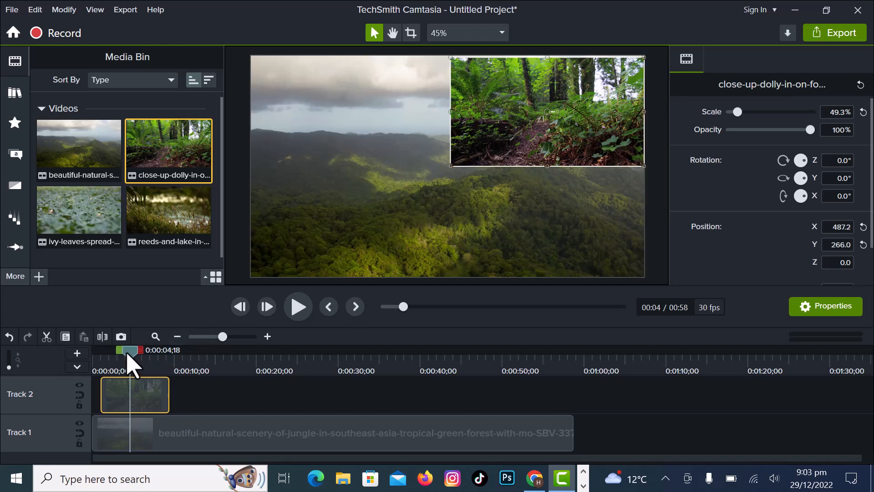
Move the close-up-dolly clip to the start of Track 2 and preview playback from the beginning.
left_click_drag(128, 352, 62, 373)
left_click_drag(116, 398, 98, 402)
left_click(298, 308)
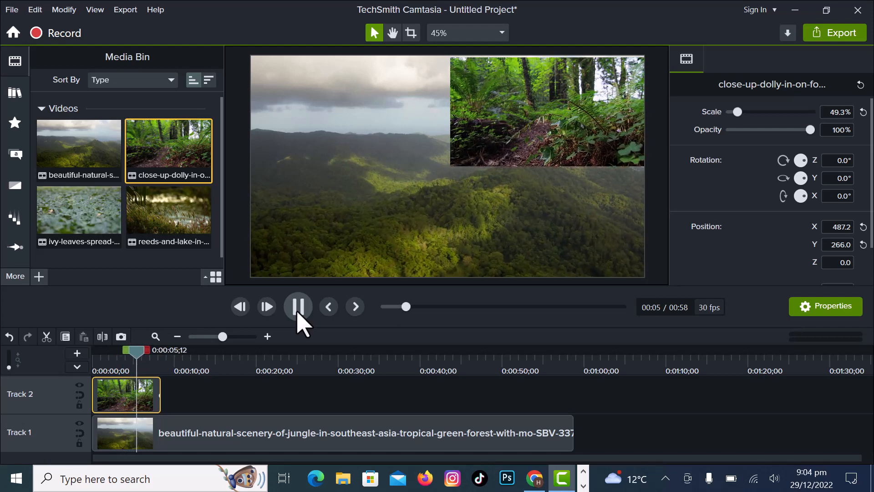
left_click(297, 308)
Add the ivy-leaves clip to Track 2 right after the close-up-dolly clip and preview it.
left_click(78, 211)
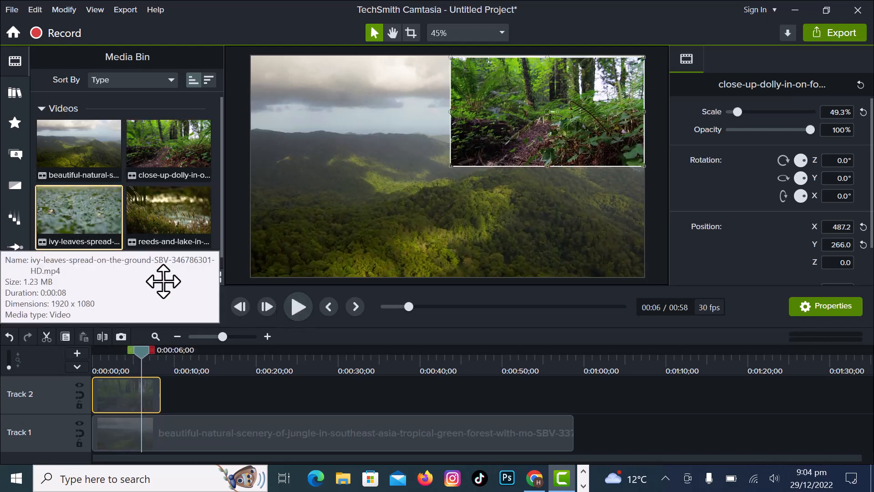
left_click_drag(163, 281, 168, 400)
left_click(298, 306)
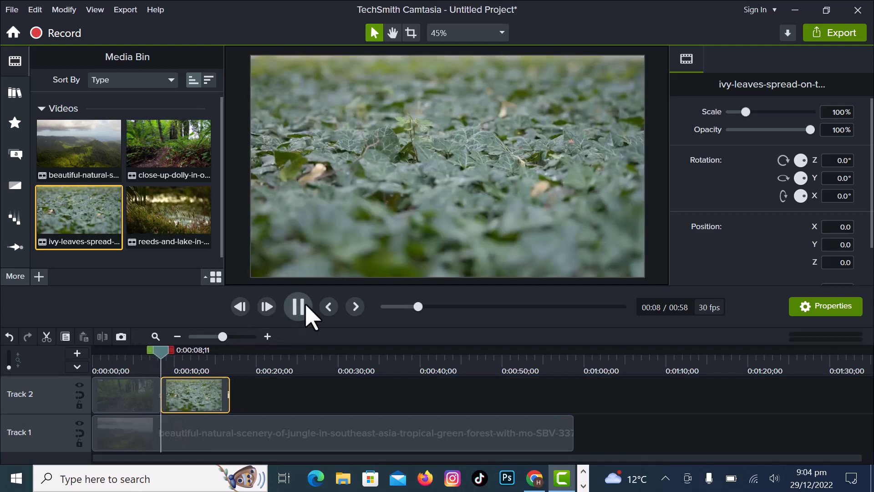
left_click(306, 306)
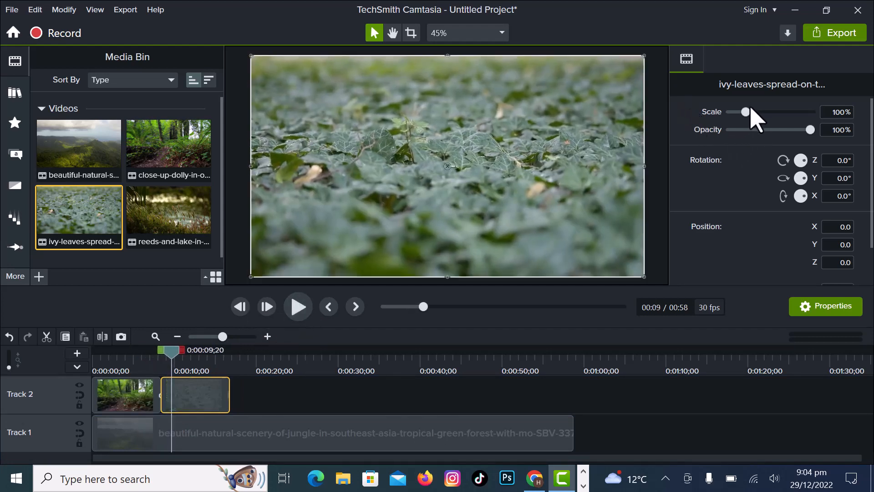
Scale the ivy-leaves clip to 38% and move it into the canvas's lower-left corner, then preview.
left_click_drag(746, 112, 738, 112)
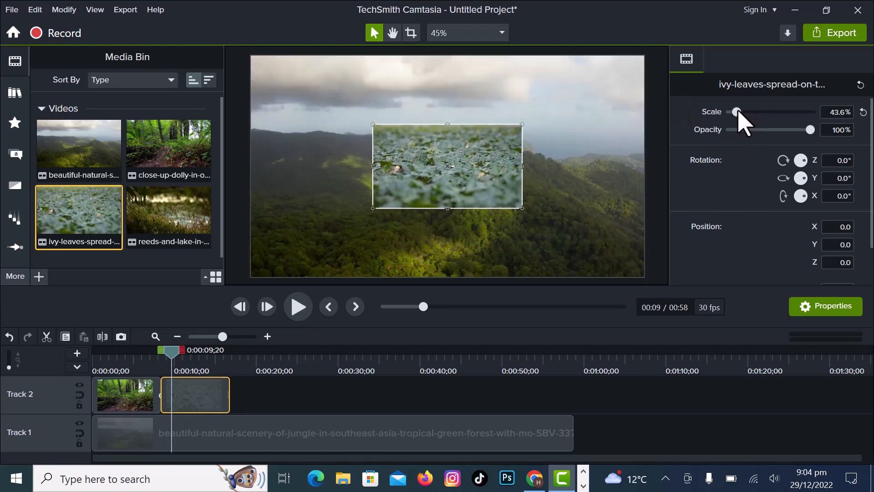
left_click_drag(440, 194, 312, 268)
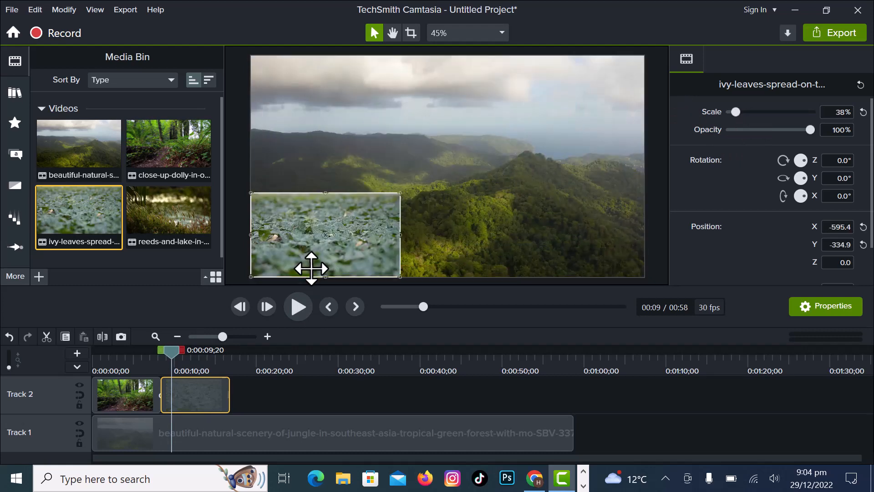
left_click(295, 308)
left_click(299, 314)
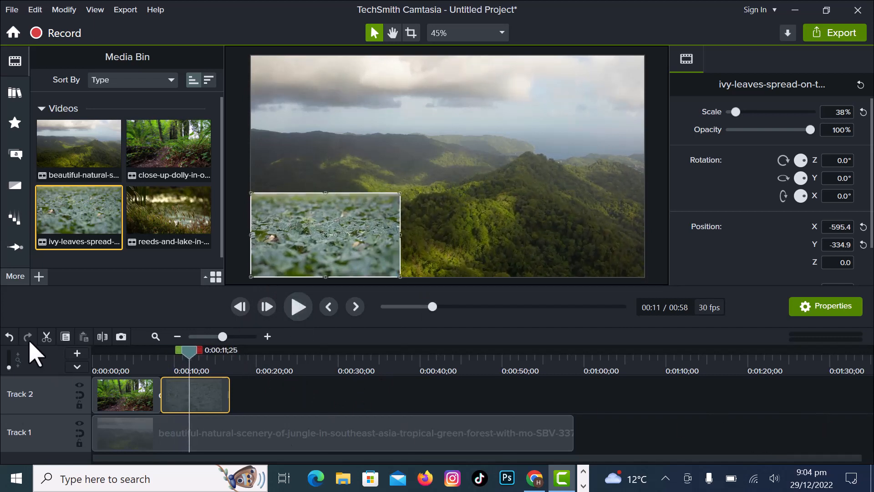
Add a third track and move the ivy-leaves clip onto Track 3 above the close-up-dolly clip.
left_click(76, 355)
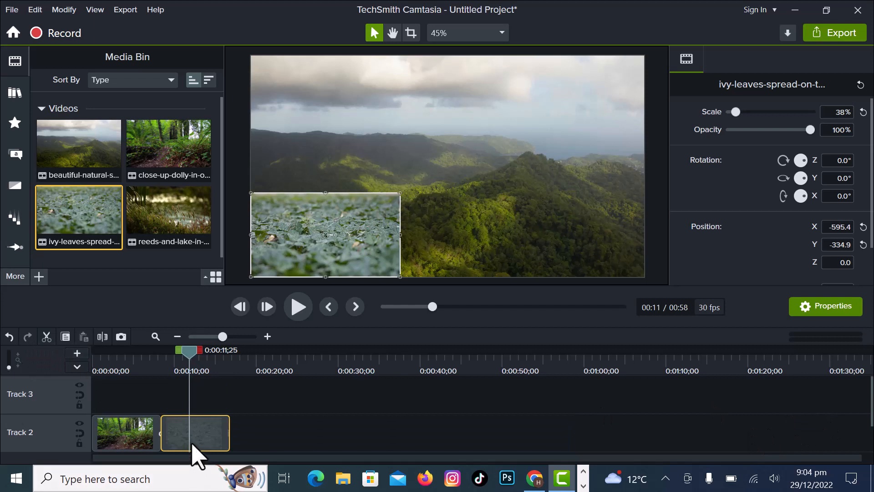
left_click_drag(192, 429, 156, 397)
left_click(150, 438)
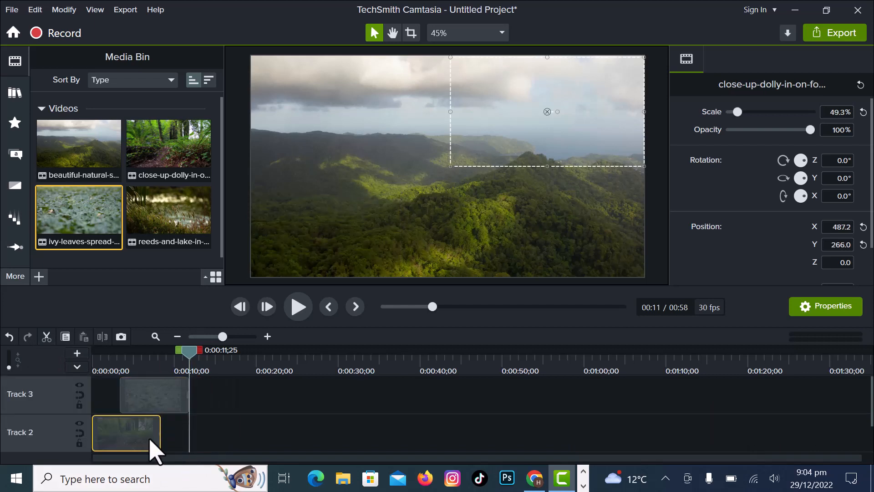
left_click_drag(160, 435, 210, 436)
Align the ivy-leaves clip with the start of Track 3 and preview the three layered clips.
left_click(141, 399)
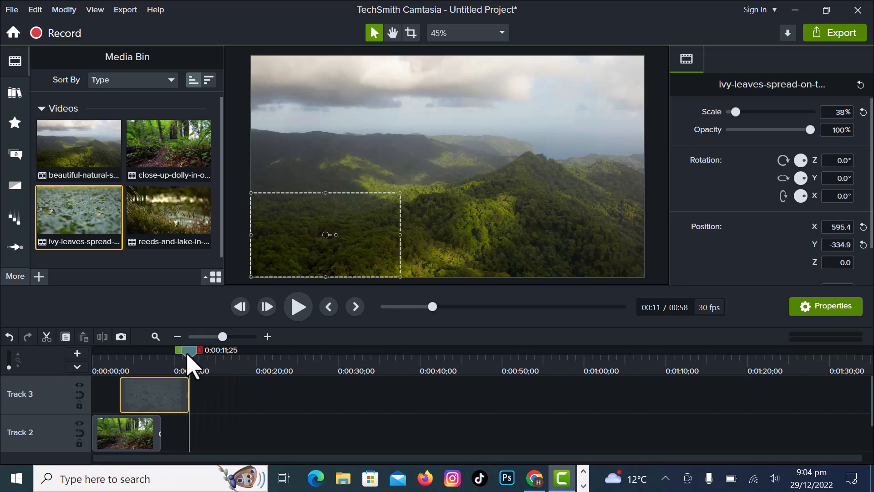
left_click_drag(187, 354, 1, 423)
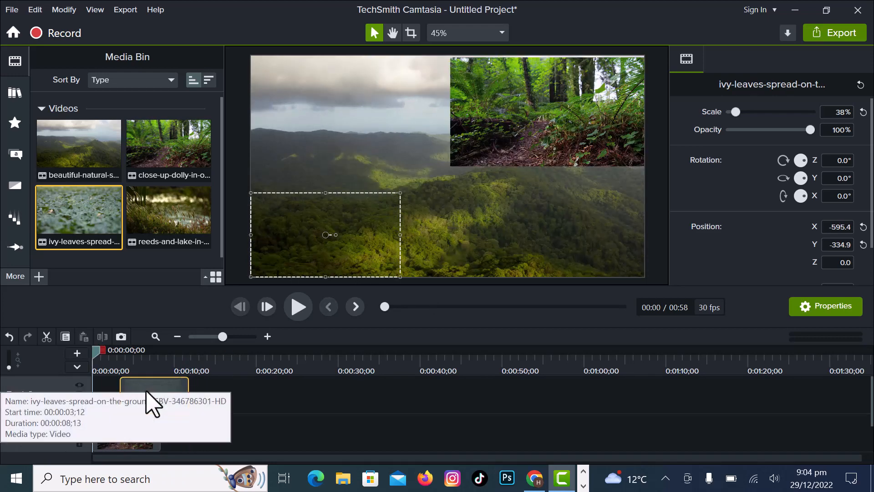
left_click(299, 306)
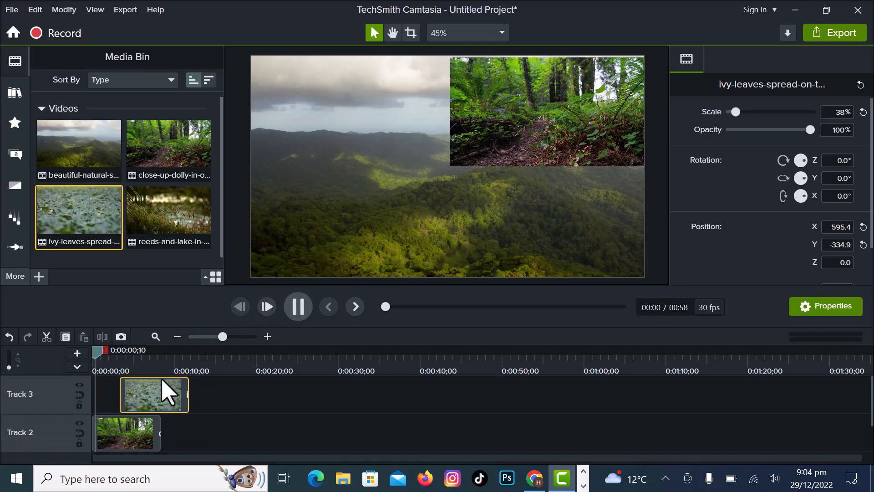
left_click_drag(152, 401, 140, 401)
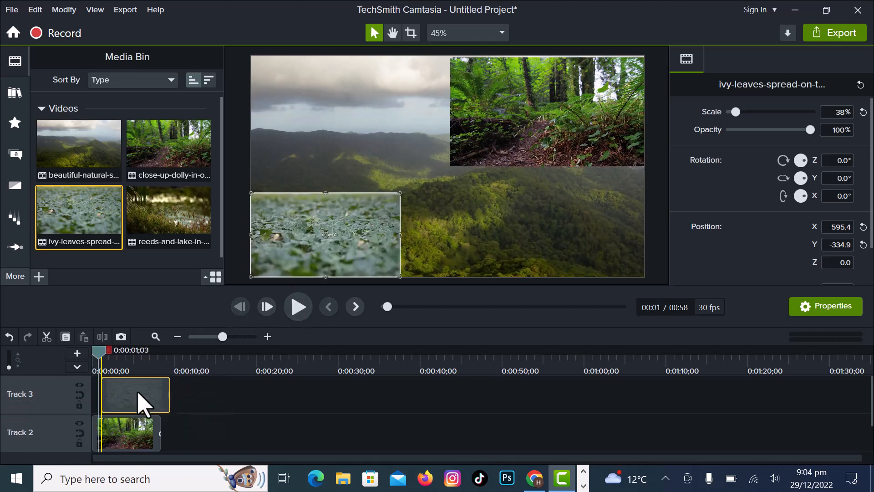
left_click(297, 307)
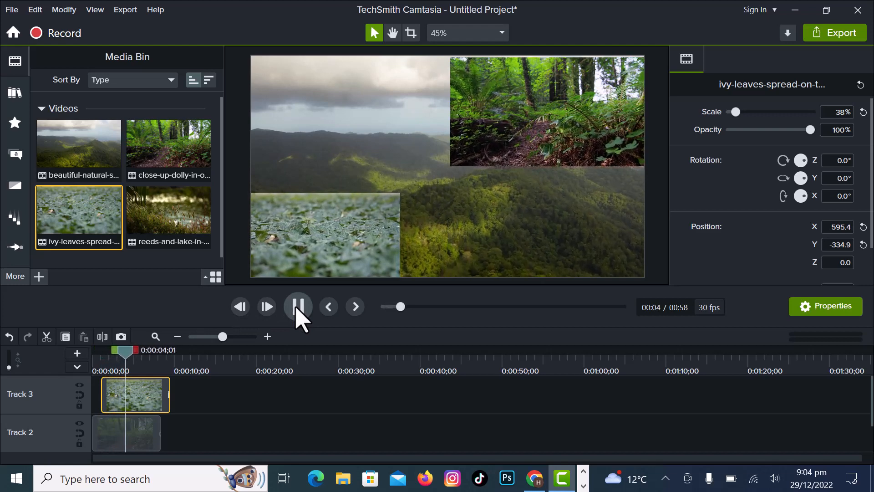
left_click(298, 307)
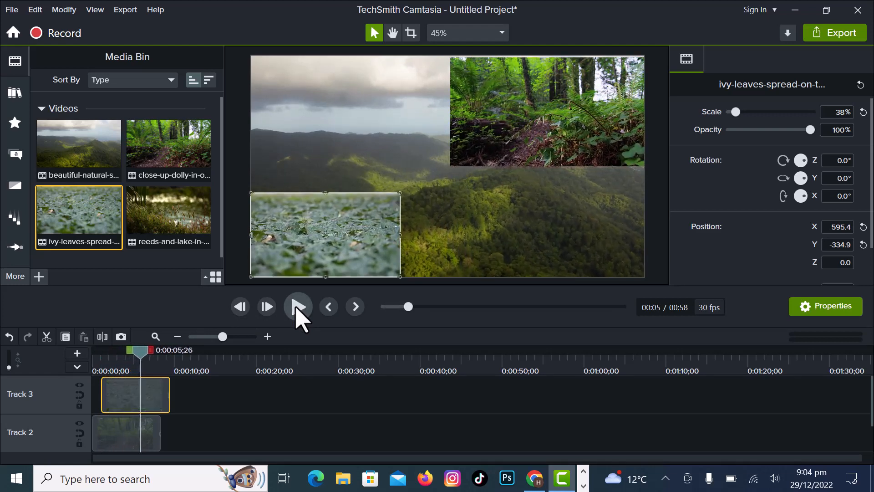
left_click_drag(161, 392, 152, 392)
left_click_drag(140, 352, 35, 395)
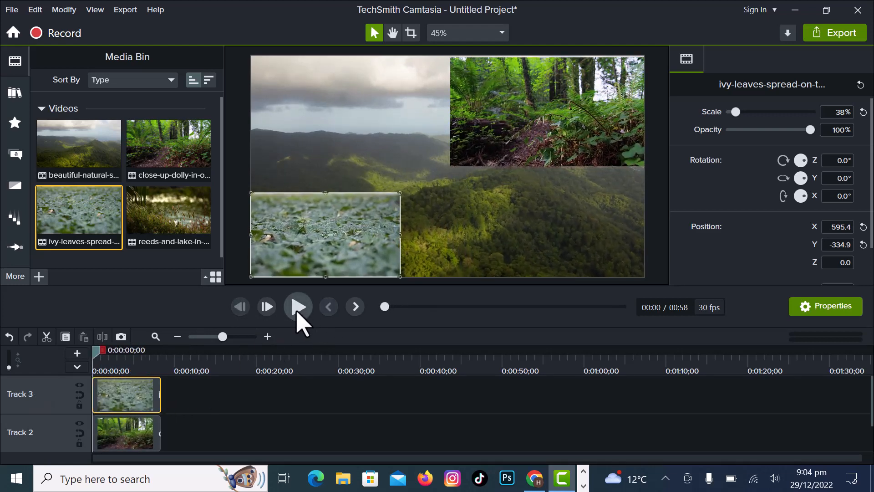
left_click(297, 307)
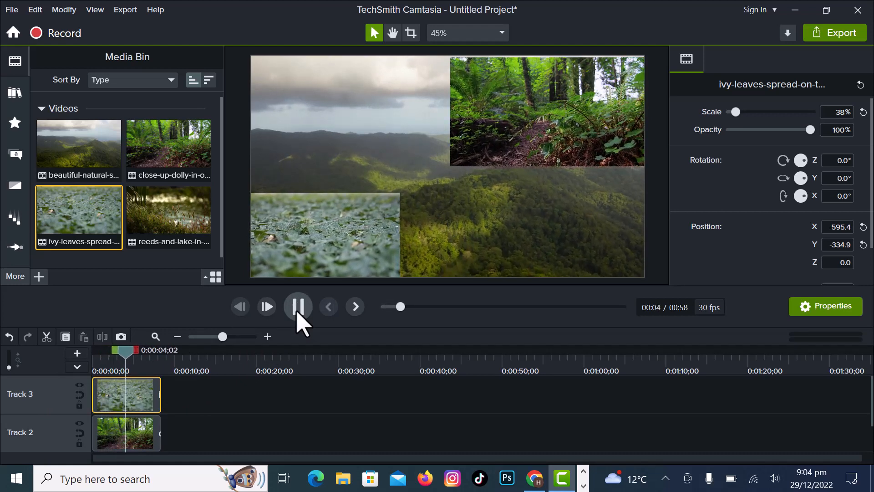
left_click(297, 307)
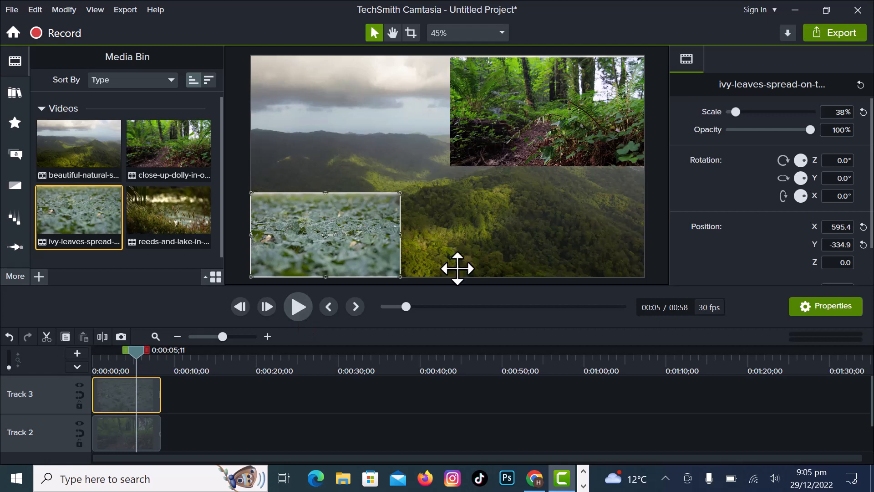
Enlarge the ivy-leaves clip to 77.4% scale.
mouse_move(735, 110)
left_mouse_down()
mouse_move(749, 111)
mouse_move(737, 116)
left_mouse_up()
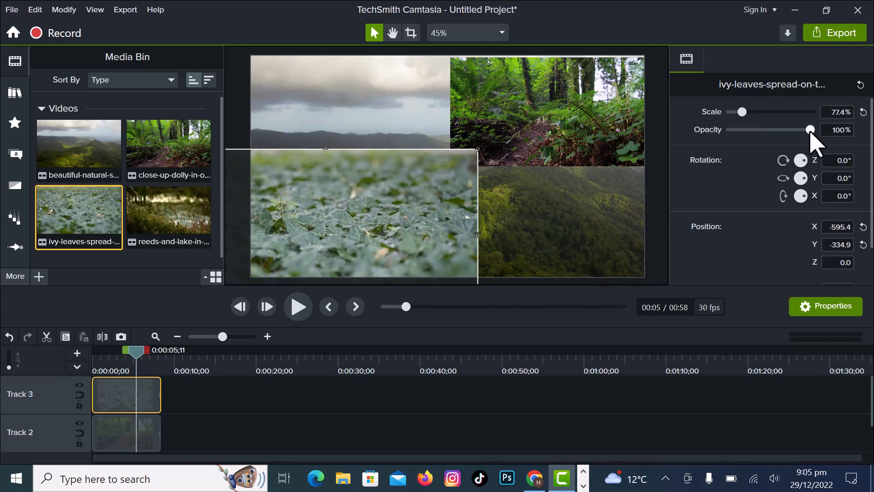
Lower the ivy-leaves clip's opacity and set the close-up-dolly clip's opacity to 65%, then preview from the start.
left_click_drag(811, 131, 769, 146)
left_click(581, 107)
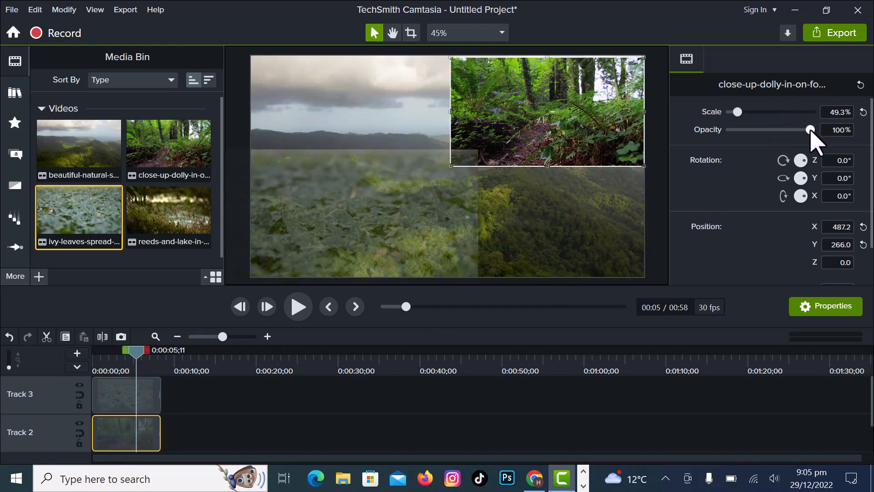
left_click_drag(810, 131, 789, 143)
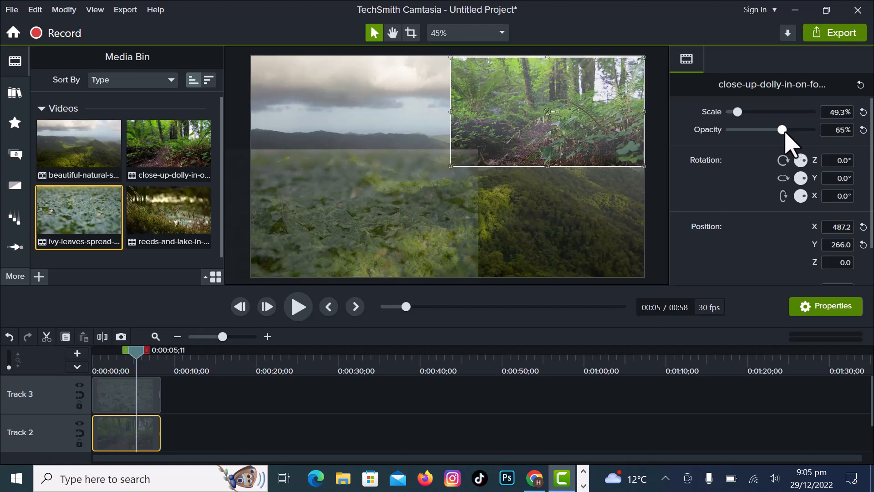
left_click_drag(148, 349, 58, 370)
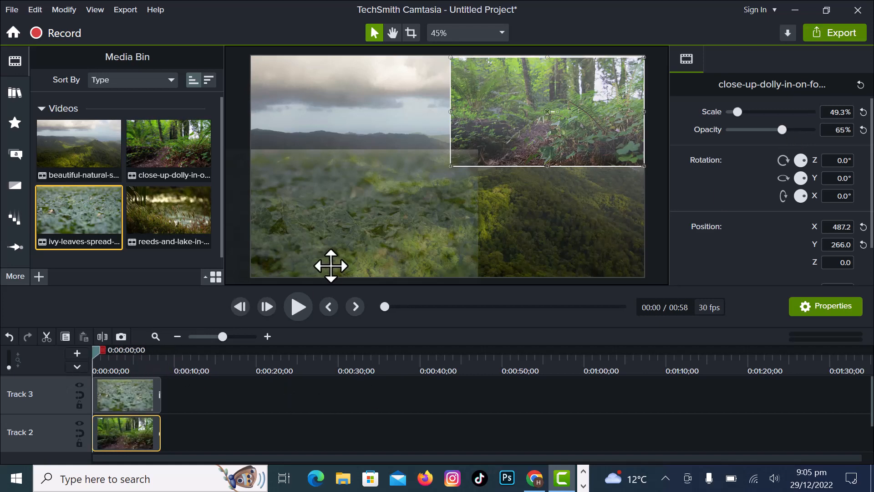
left_click(297, 307)
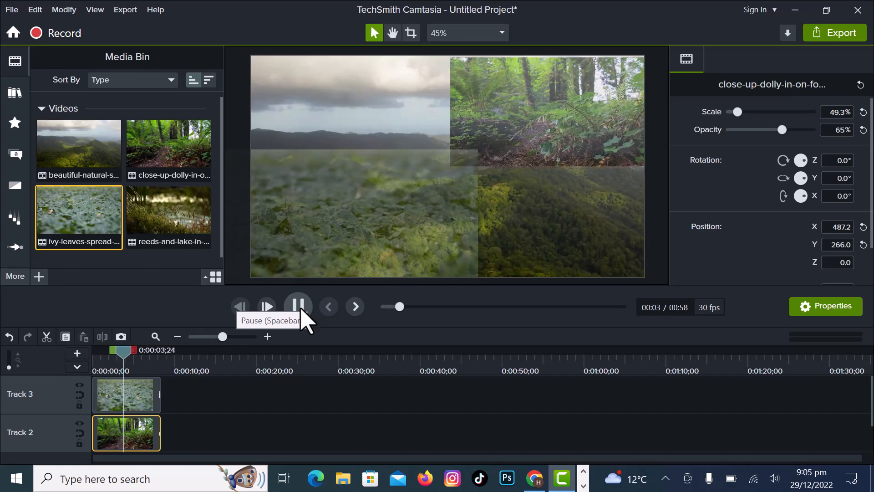
left_click(298, 306)
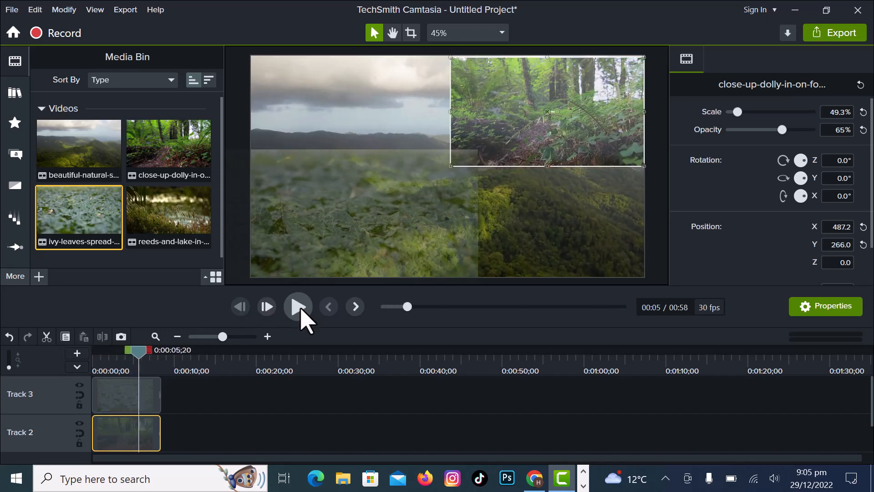
Restore the opacity of the close-up-dolly and ivy-leaves clips to 100%.
left_click_drag(783, 130, 810, 130)
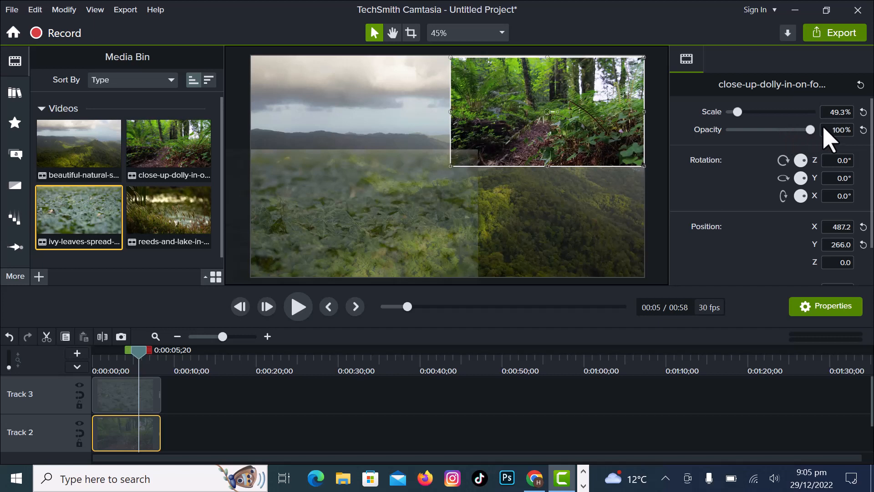
left_click(141, 401)
left_click_drag(762, 130, 811, 130)
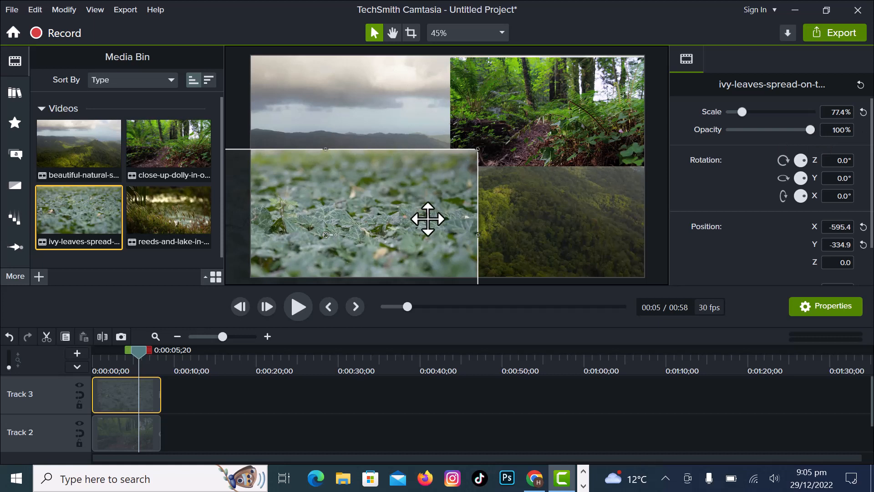
Preview the layered clips, then rotate the ivy-leaves clip to about -197.5°.
left_click(298, 309)
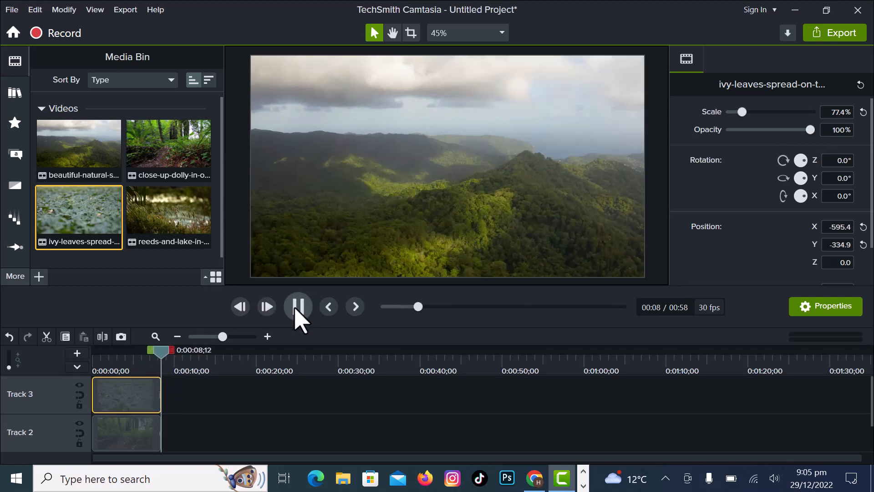
left_click(297, 309)
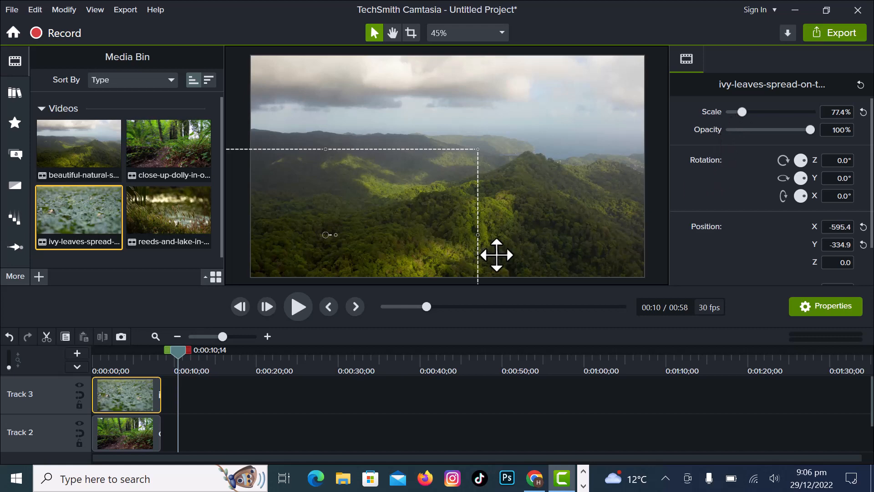
left_click_drag(175, 355, 146, 361)
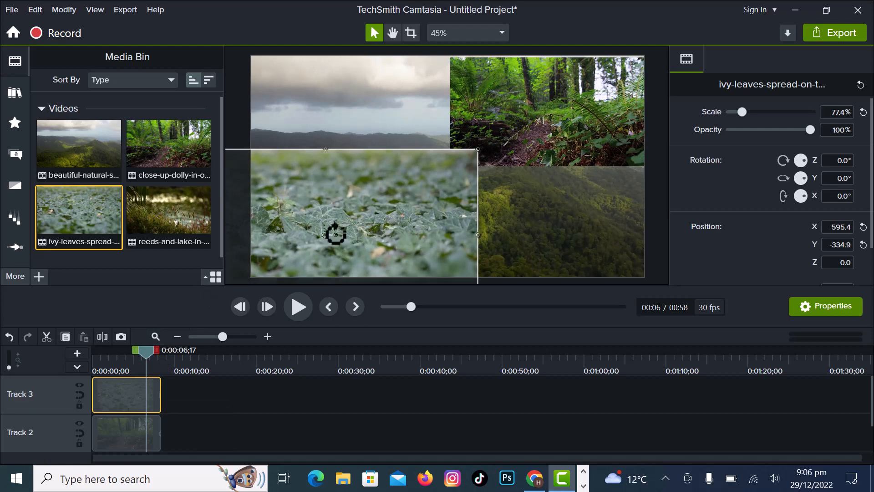
left_click_drag(335, 235, 304, 226)
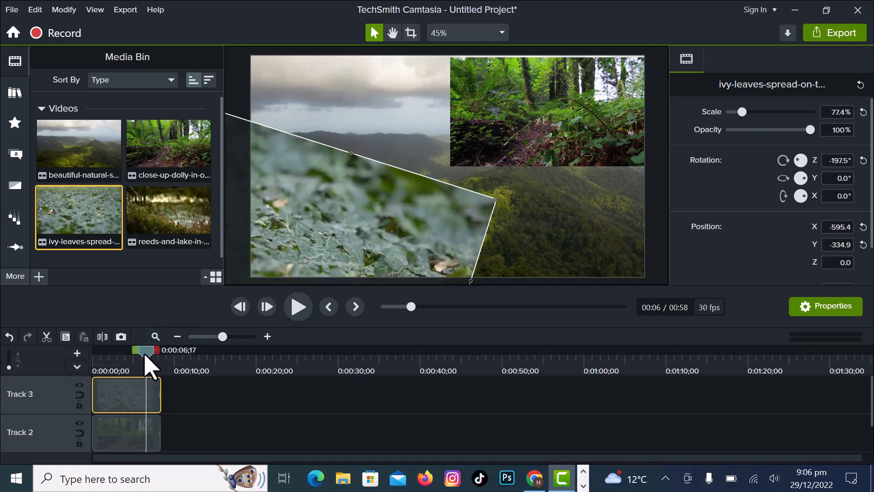
Flip the beautiful-natural-scenery background clip upside down at -180° rotation and shift it slightly down the canvas.
left_click_drag(144, 355, 212, 355)
left_click(419, 154)
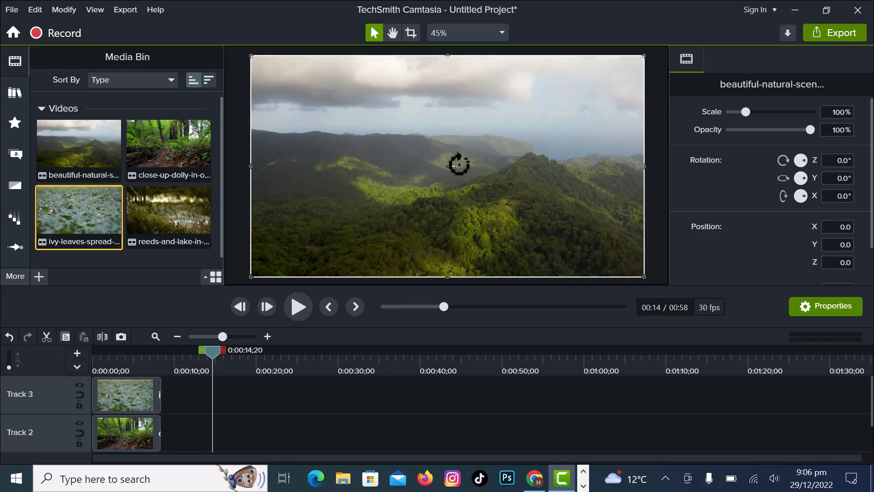
left_click_drag(460, 166, 463, 197)
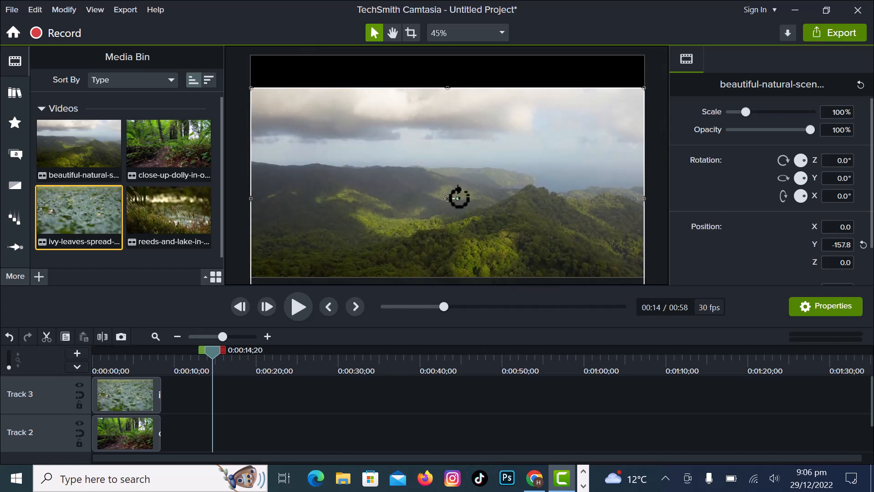
left_click_drag(458, 198, 401, 197)
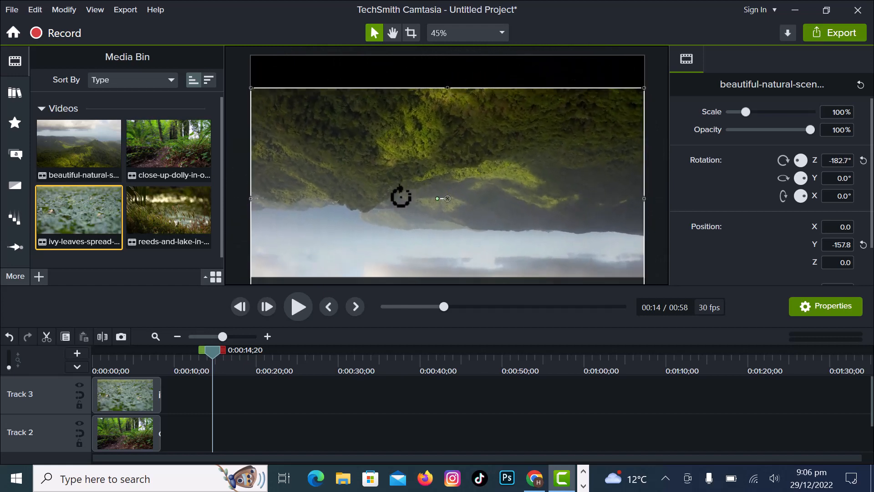
left_click_drag(450, 237, 450, 221)
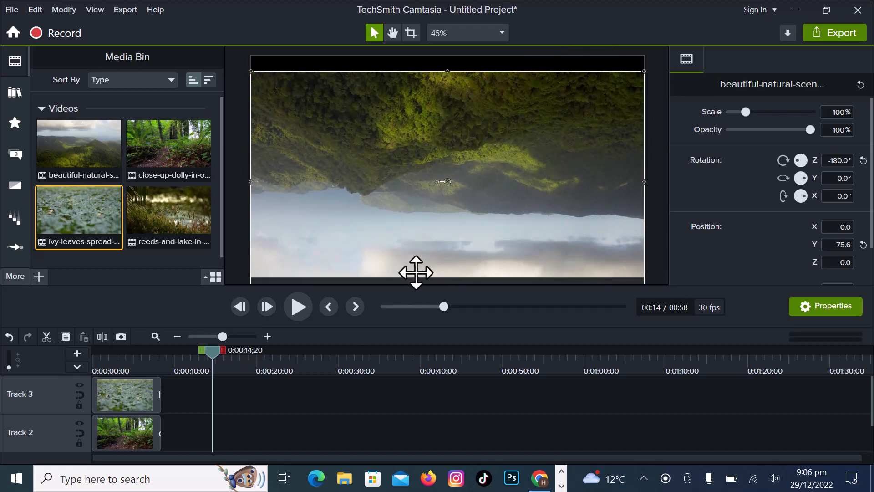
Preview the collage from the start.
left_click_drag(215, 357, 43, 398)
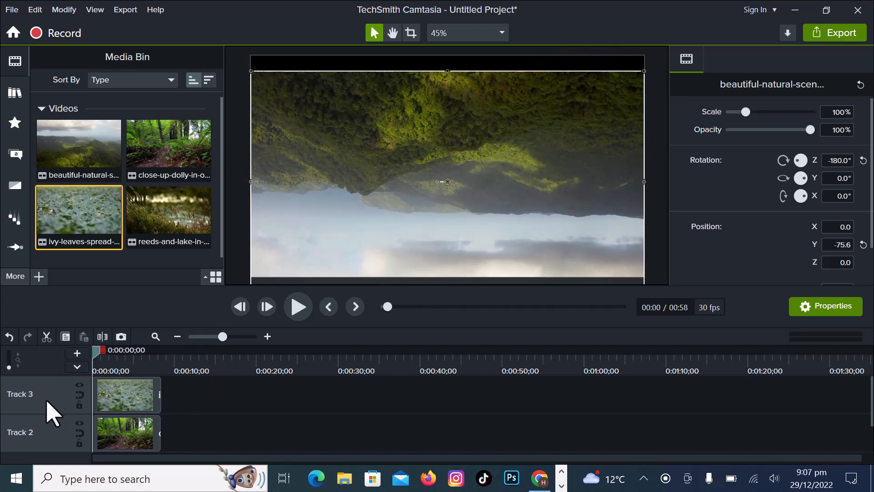
left_click(297, 307)
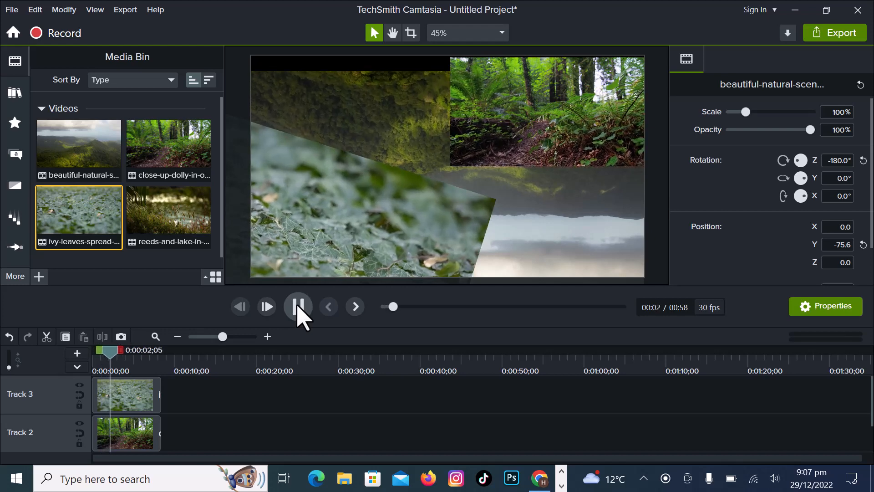
left_click(298, 307)
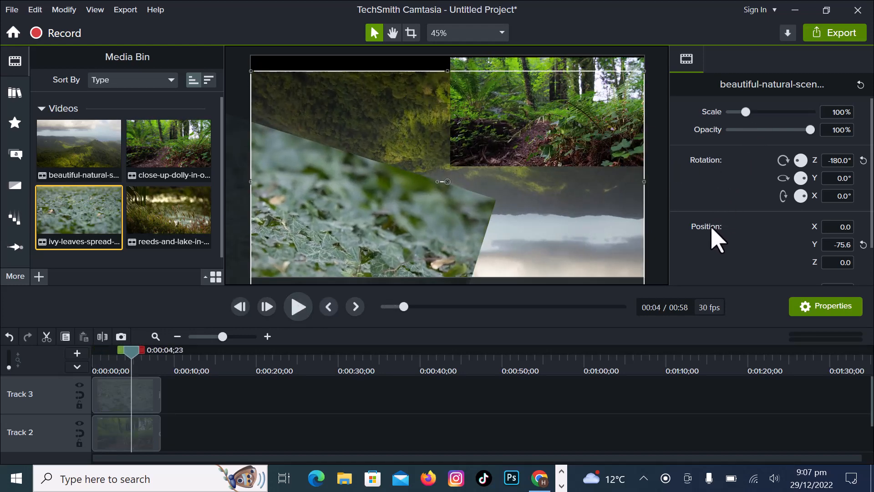
Move the rotated ivy-leaves clip partly off the canvas's left edge and preview it.
left_click_drag(426, 226, 748, 260)
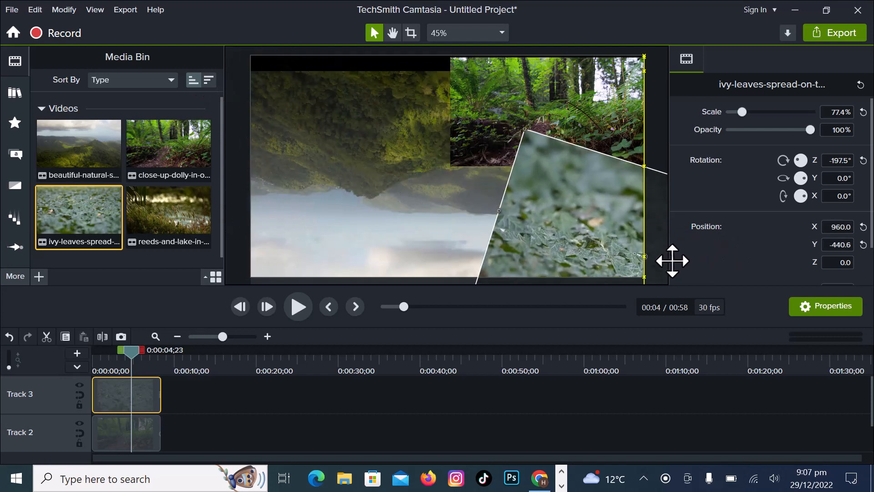
left_click_drag(673, 261, 205, 155)
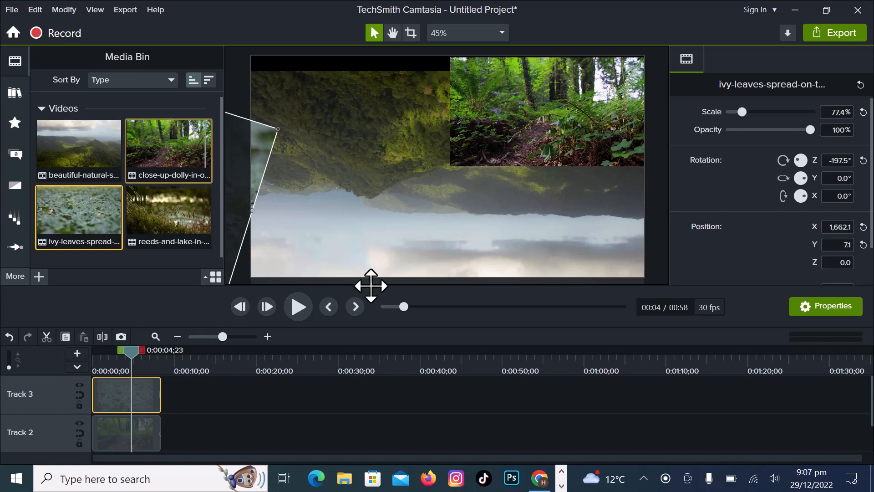
left_click(297, 310)
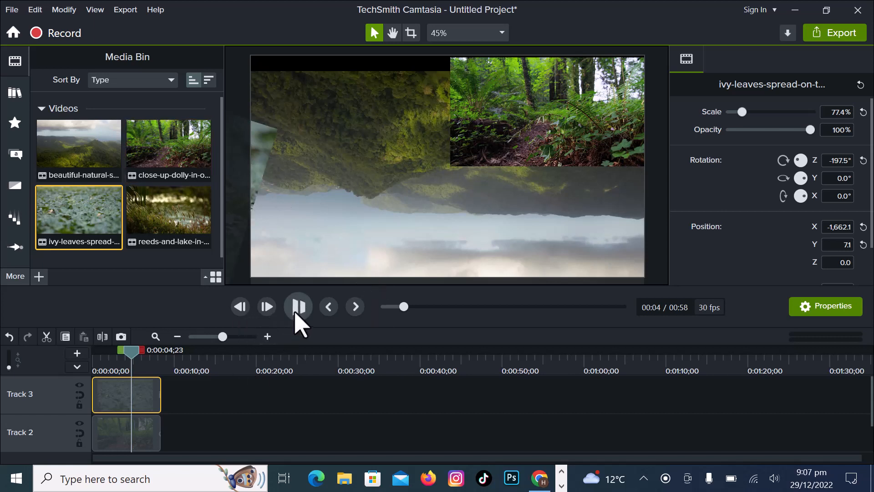
left_click(298, 309)
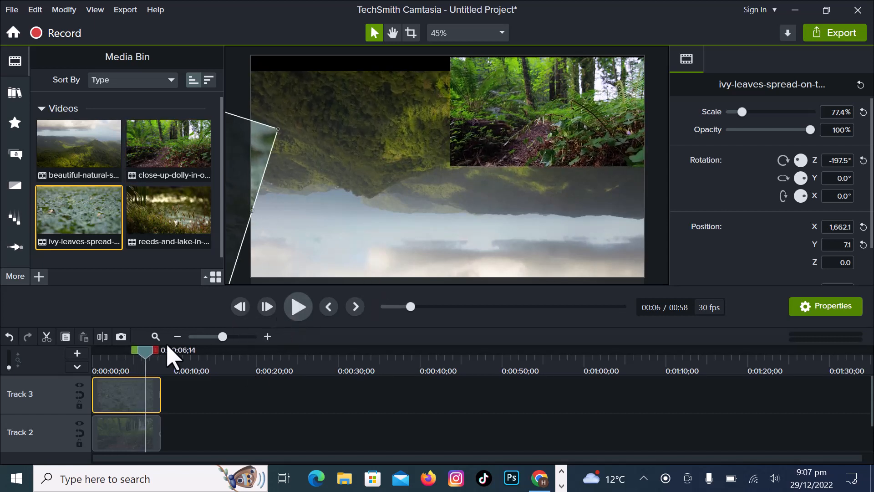
Reposition the ivy-leaves clip along the canvas's left side and preview the collage from the start.
key("ctrl+Home")
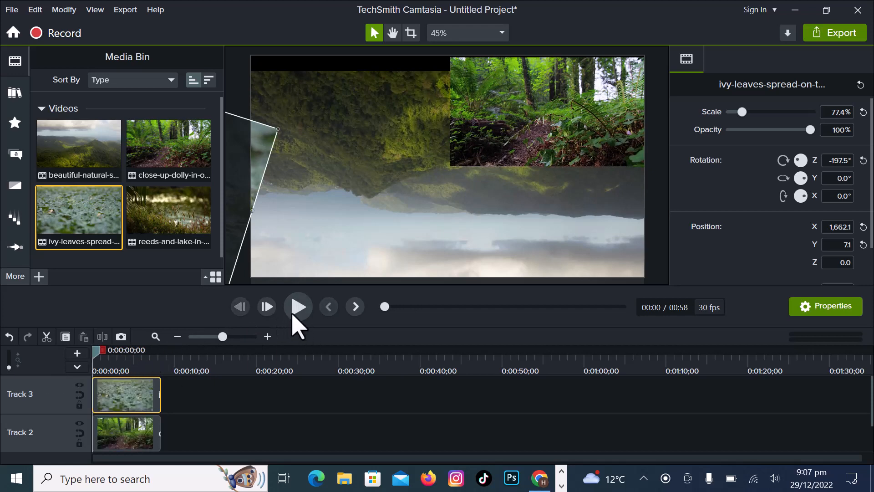
left_click(293, 314)
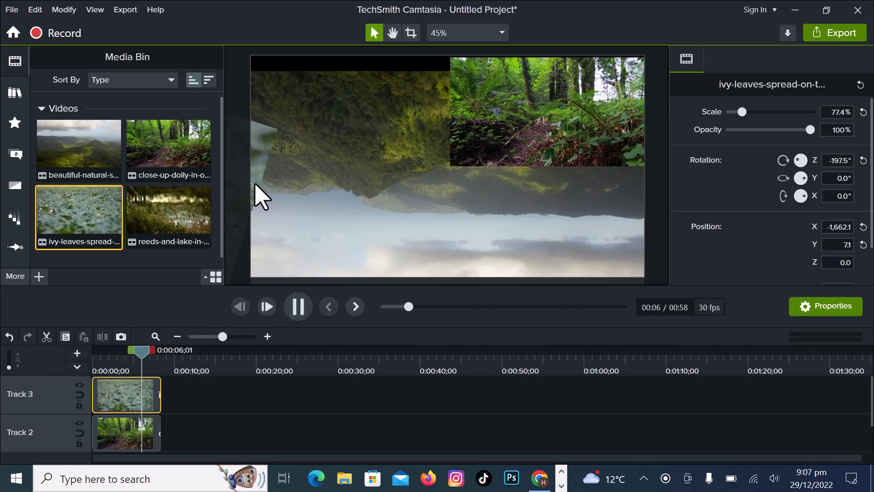
left_click_drag(255, 183, 814, 282)
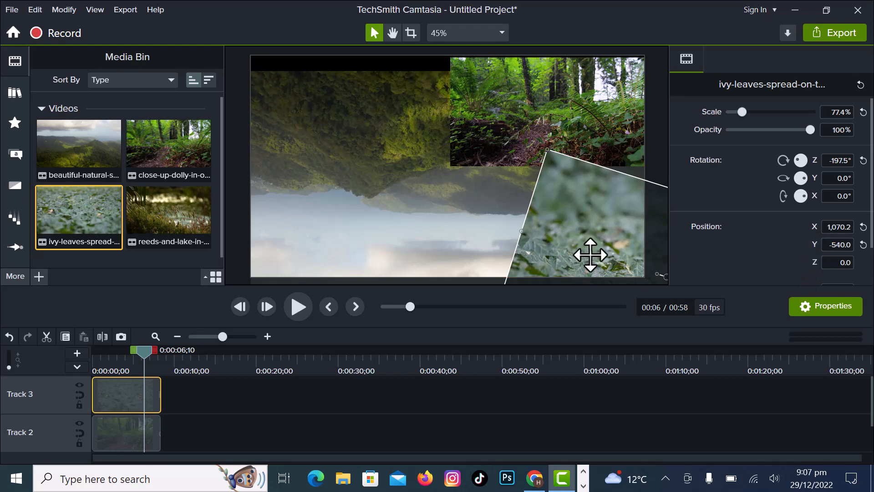
left_click_drag(591, 255, 216, 194)
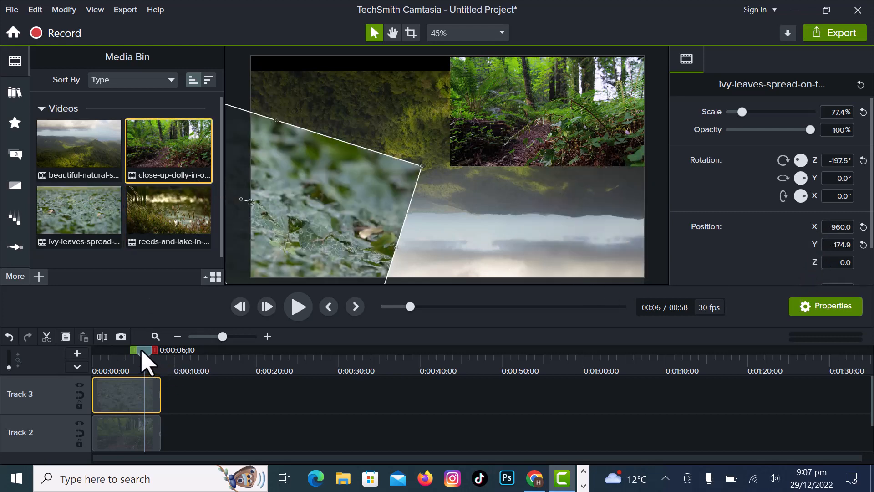
left_click_drag(142, 353, 83, 369)
left_click(298, 306)
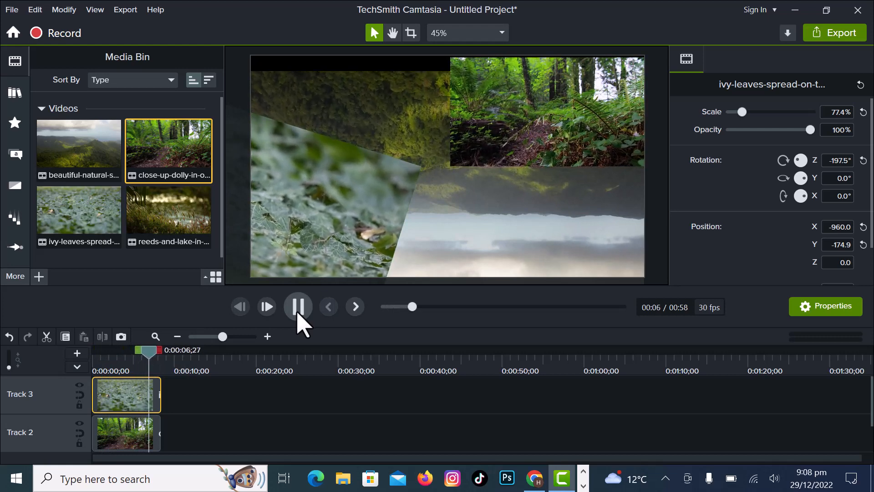
left_click(298, 306)
Move the ivy-leaves clip into the canvas's lower-left area.
left_click_drag(151, 352, 50, 409)
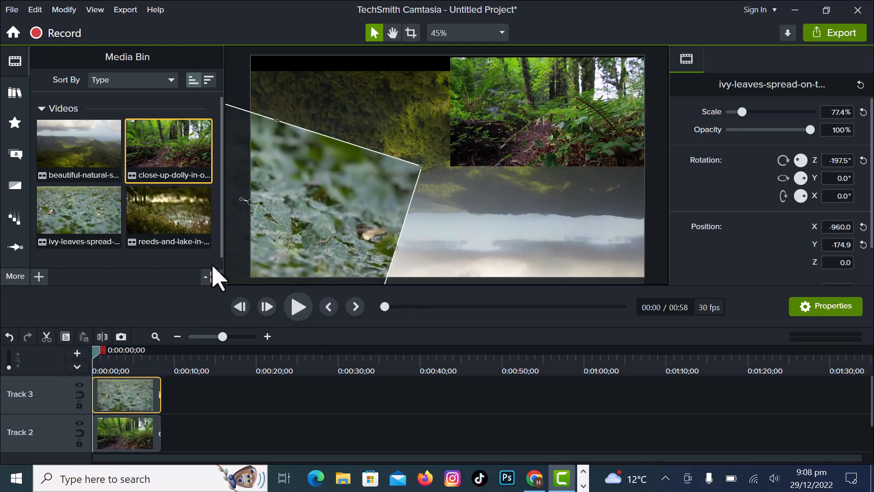
left_click_drag(302, 224, 511, 207)
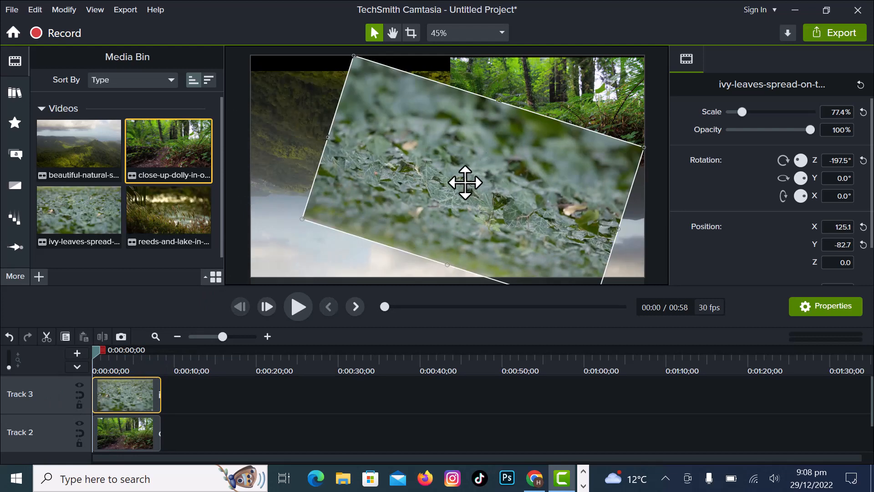
left_click_drag(463, 180, 372, 275)
Move the close-up-dolly clip into the canvas's lower-right corner and preview the collage.
left_click_drag(547, 121, 578, 226)
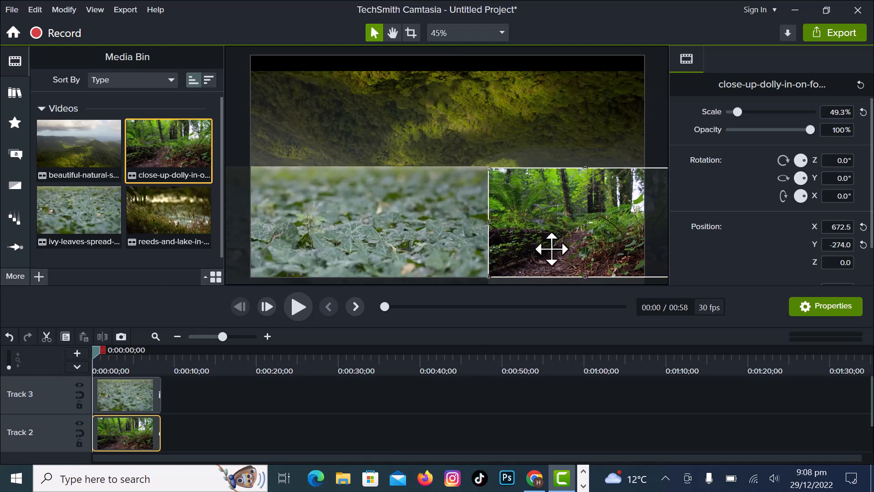
left_click(291, 314)
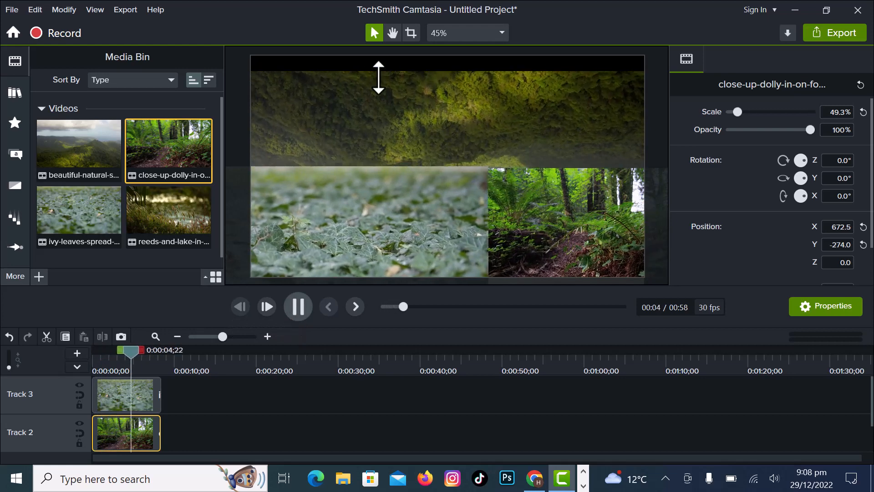
left_click(298, 307)
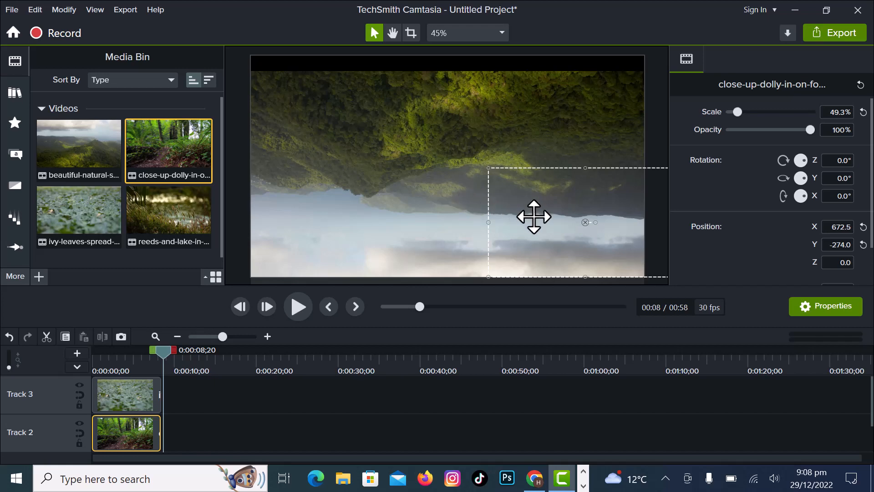
Move the flipped beautiful-natural-scenery clip down so it fills the canvas.
left_click_drag(534, 217, 463, 241)
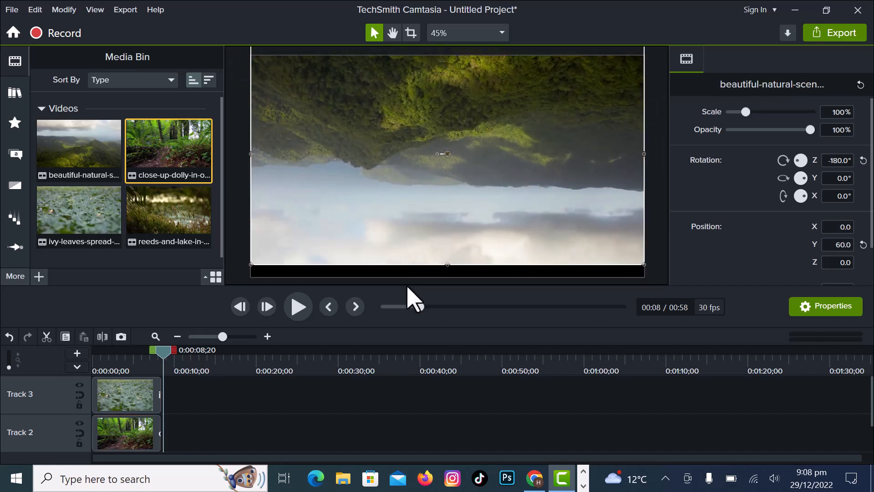